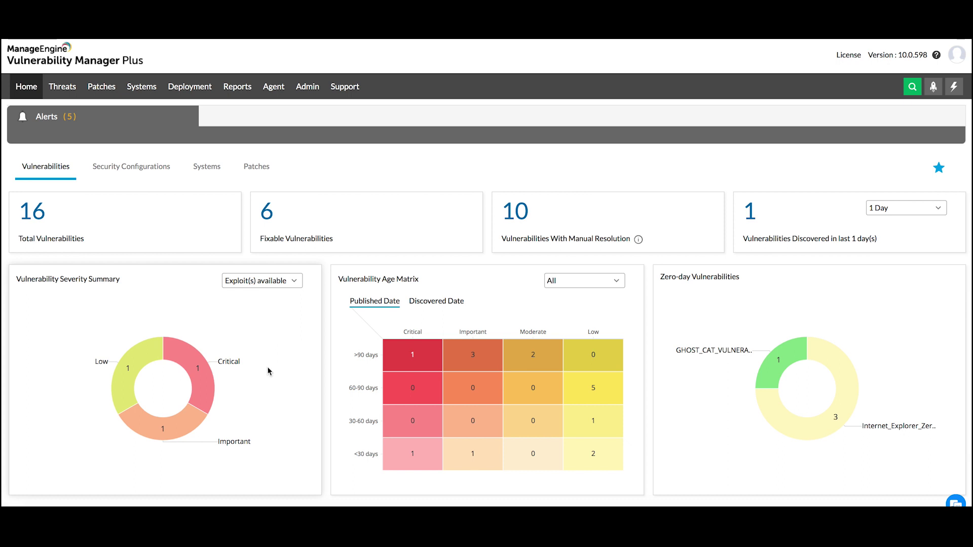
Scroll the Home dashboard to the Vulnerabilities Discovered card, which shows 16 over 2 days
scroll(268, 371, down, 5)
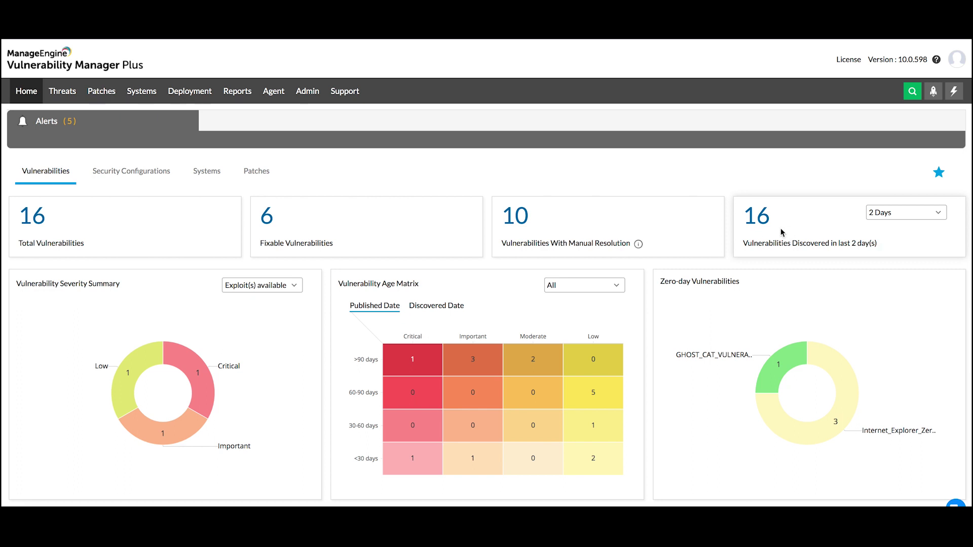
Count discoveries over 1 Day and show only critical vulnerabilities with exploits available
click(893, 219)
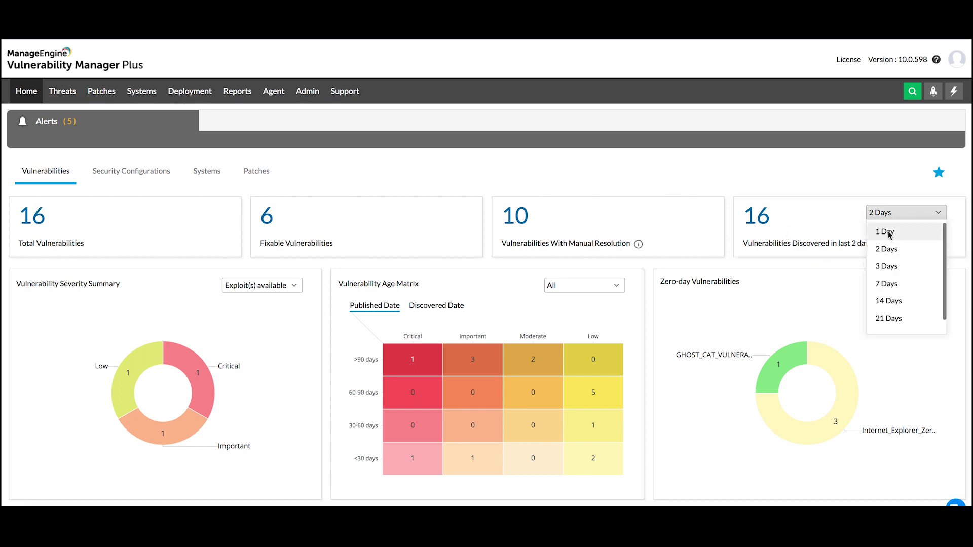
click(888, 231)
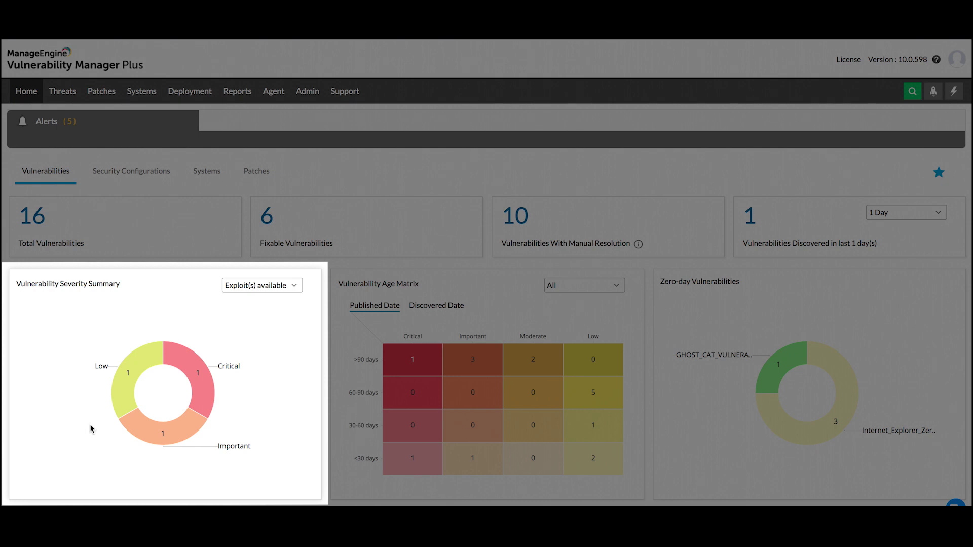
click(283, 287)
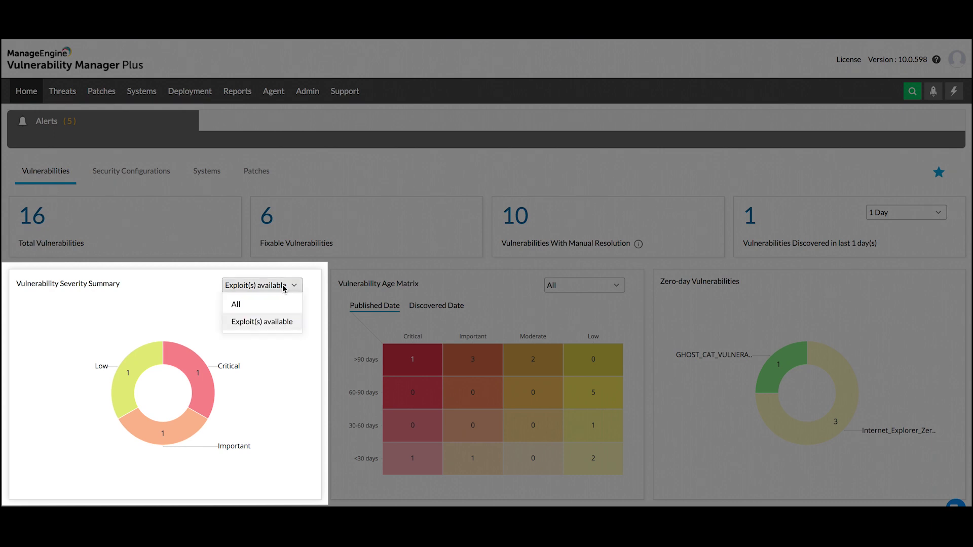
click(260, 323)
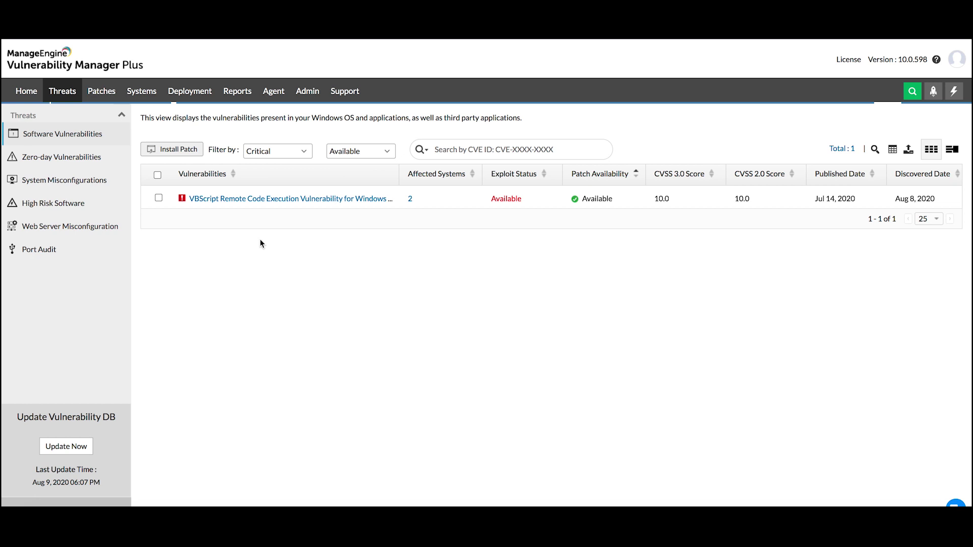
Navigate back to the Home dashboard with its zero-day counts (1 Ghost Cat, 3 Internet Explorer)
key(alt+Left)
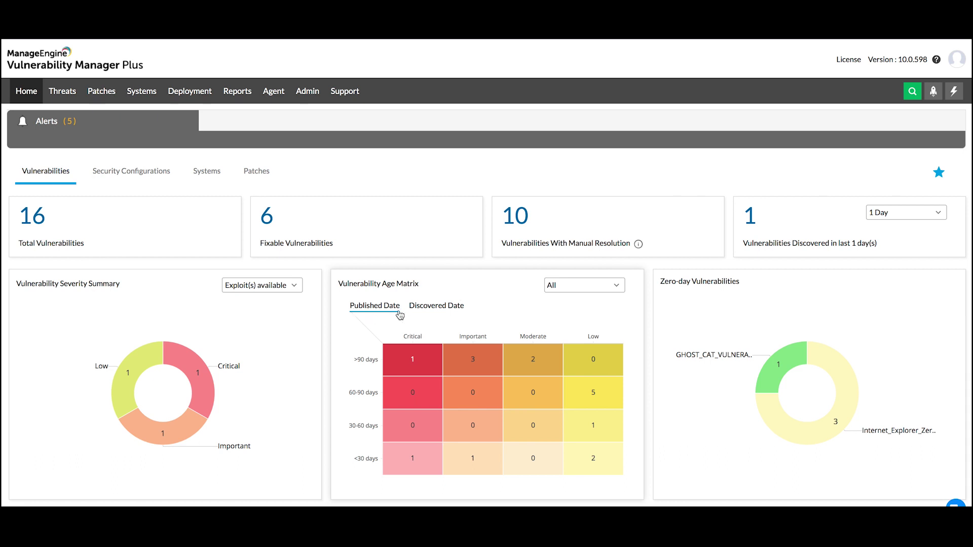
click(423, 311)
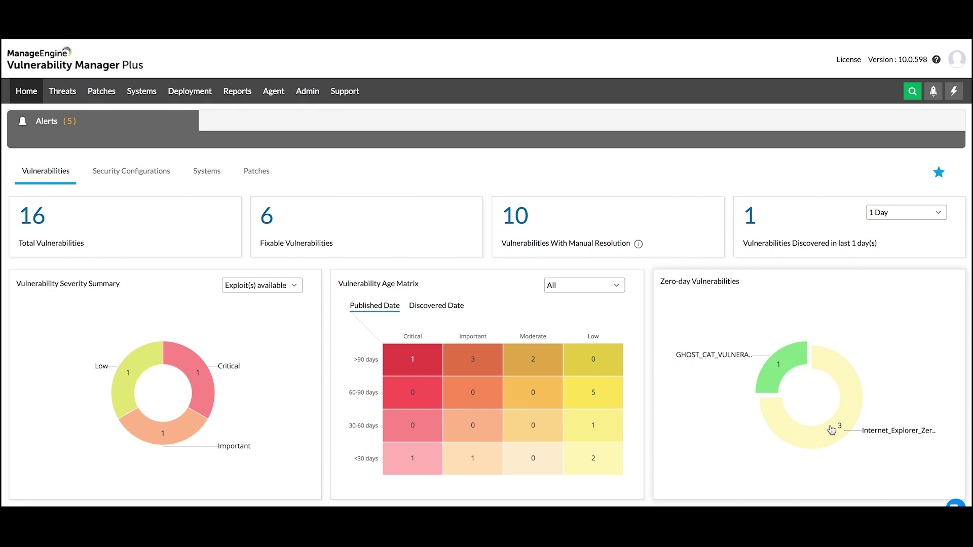
click(830, 424)
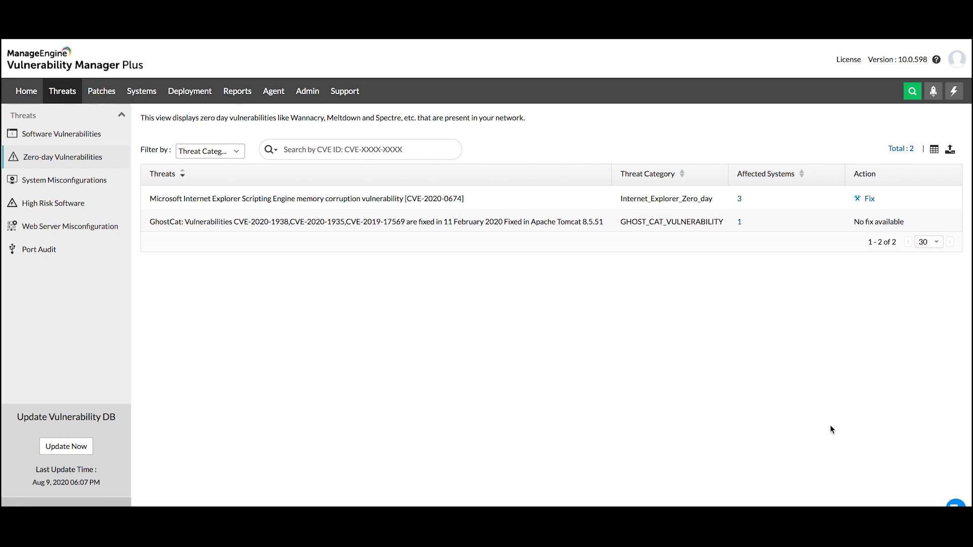
click(869, 199)
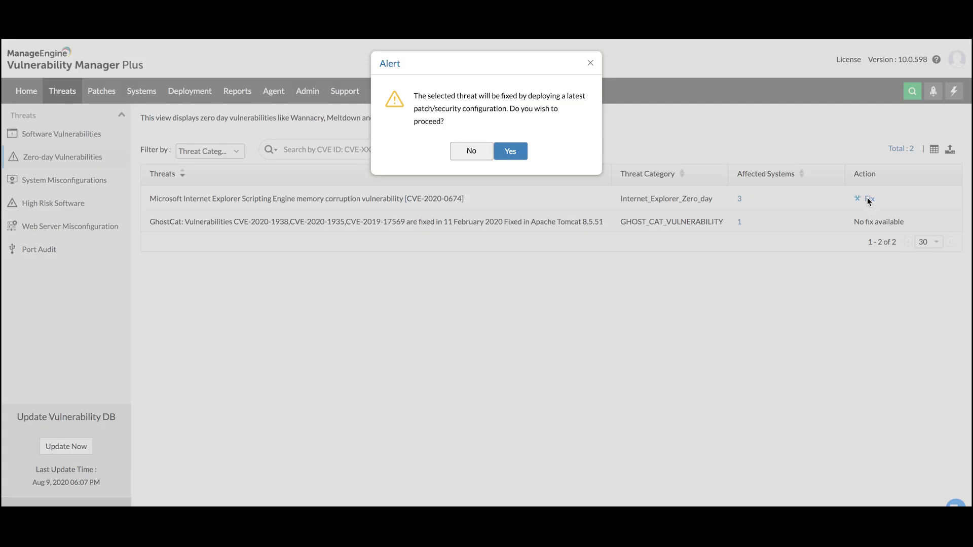
click(591, 62)
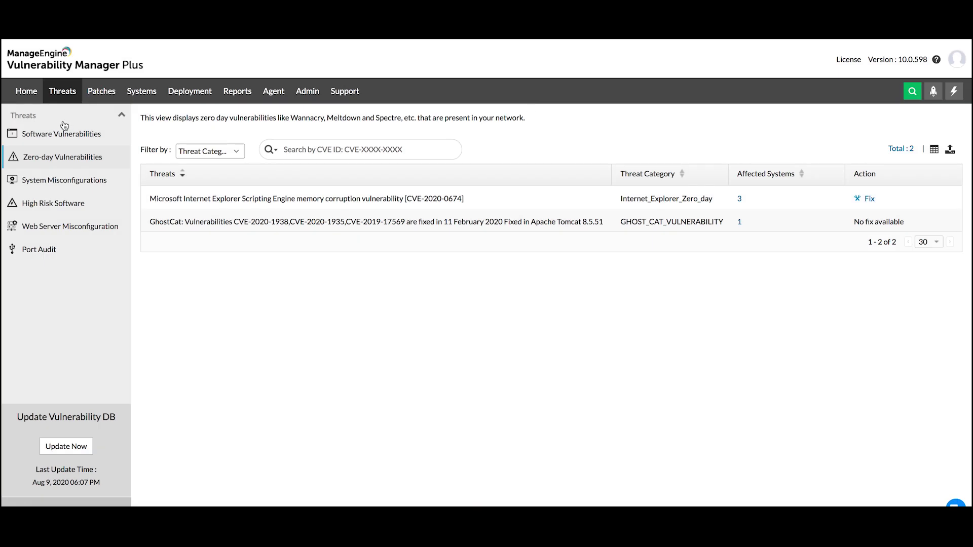
click(26, 92)
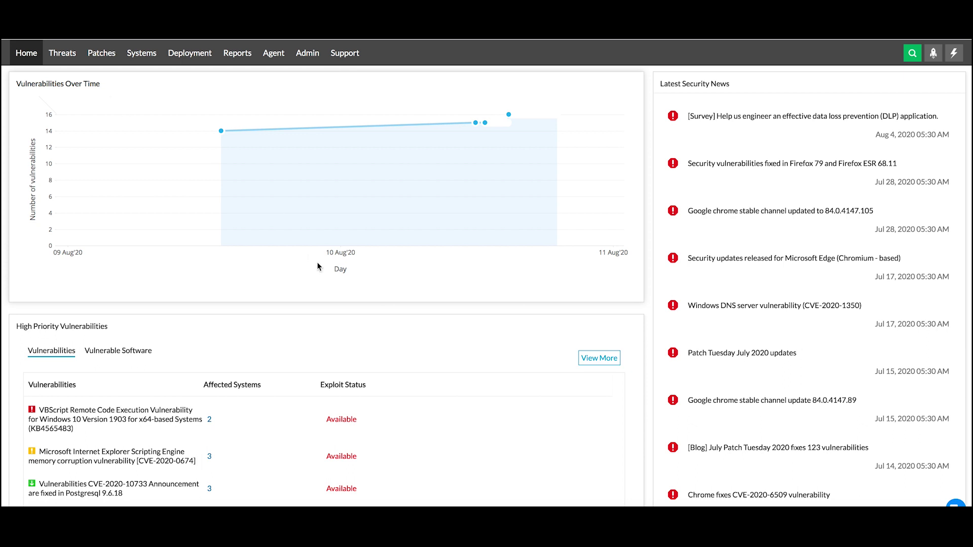
Scroll to High Priority Vulnerabilities and switch it to the Vulnerable Software view
scroll(107, 307, down, 1)
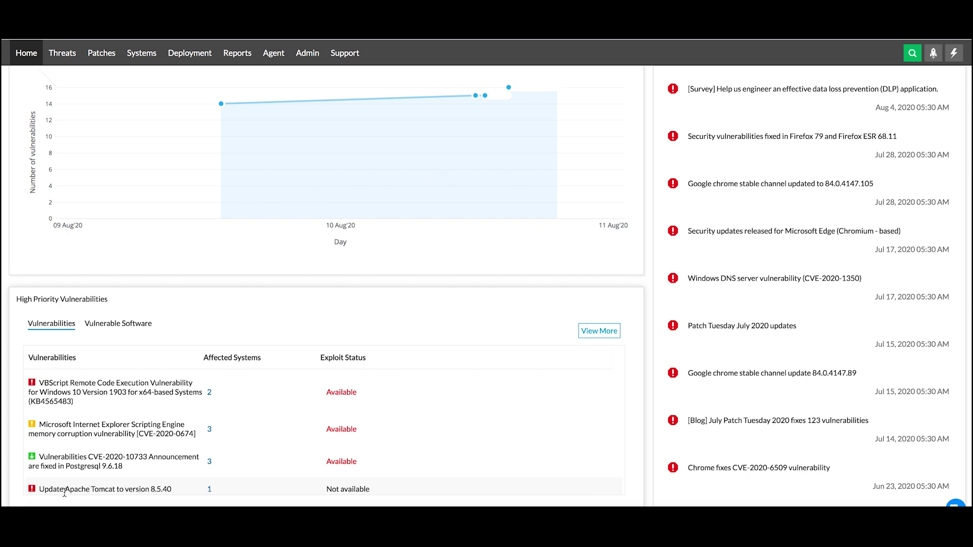
click(112, 327)
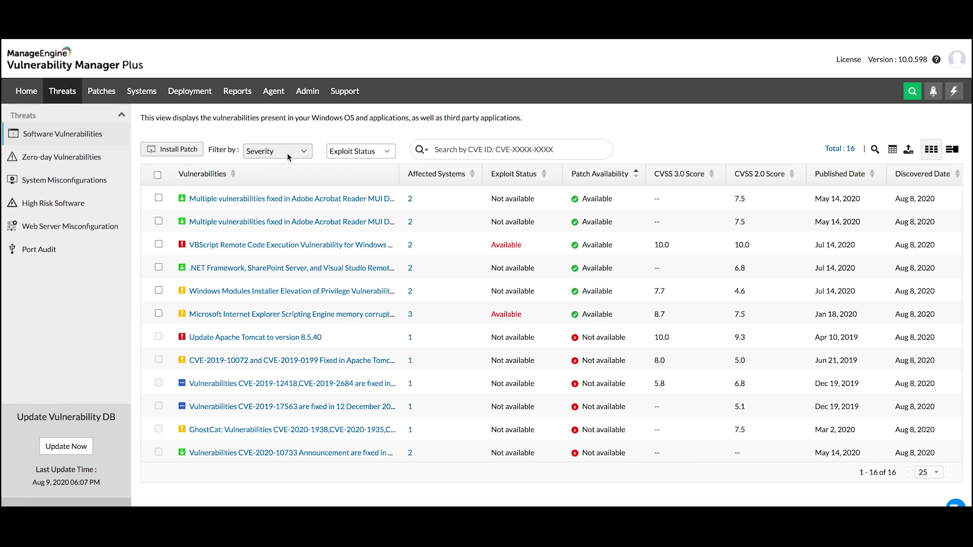
Check the Adobe Acrobat Reader vulnerability details, then set the search type to CVE Type
click(272, 203)
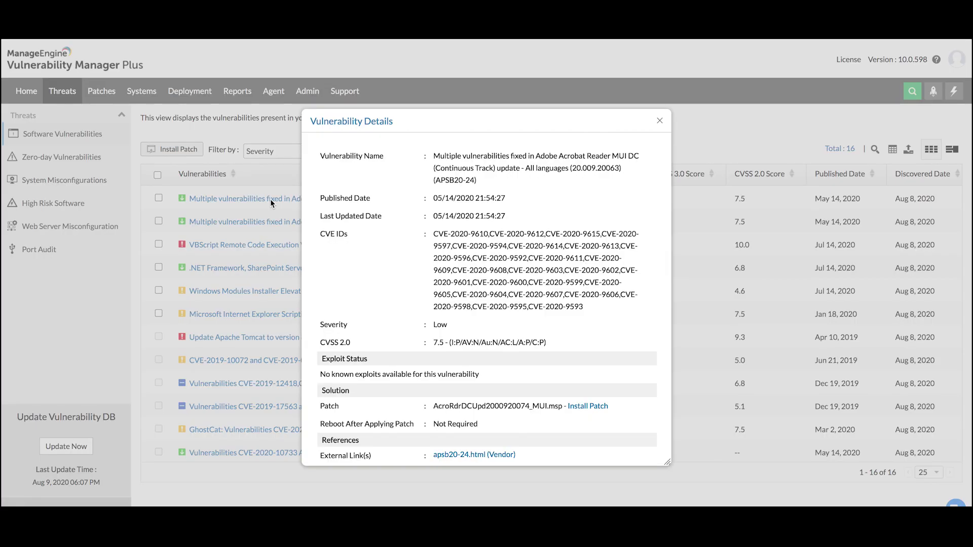
click(659, 121)
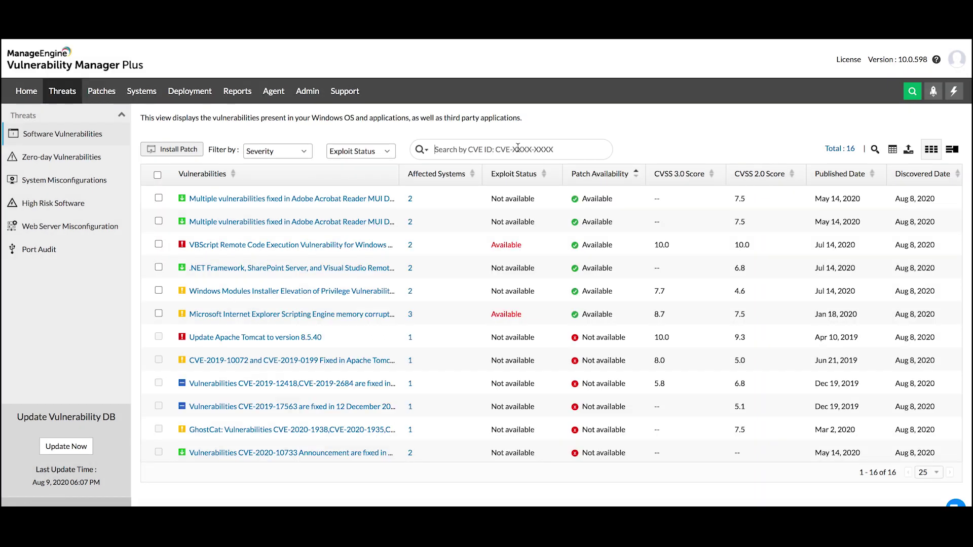
click(425, 150)
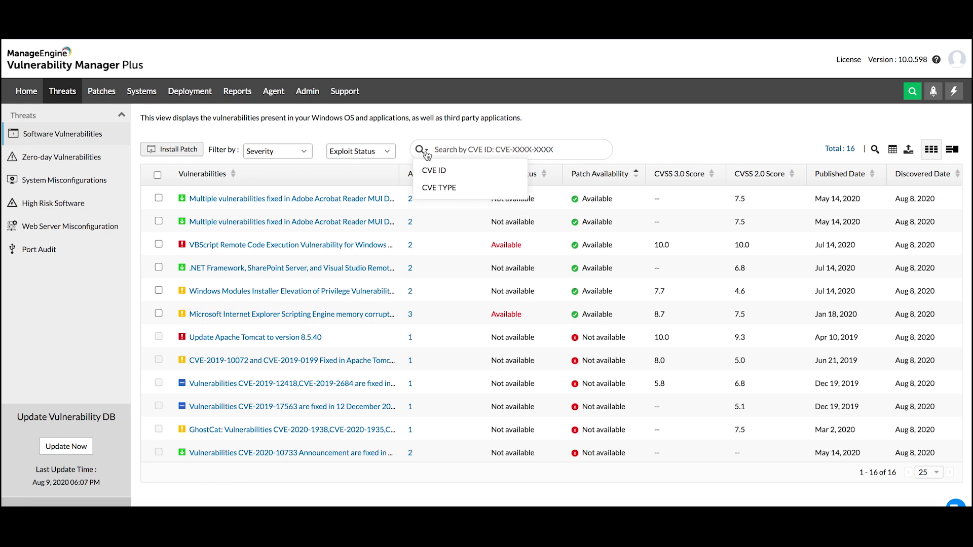
click(439, 189)
click(447, 147)
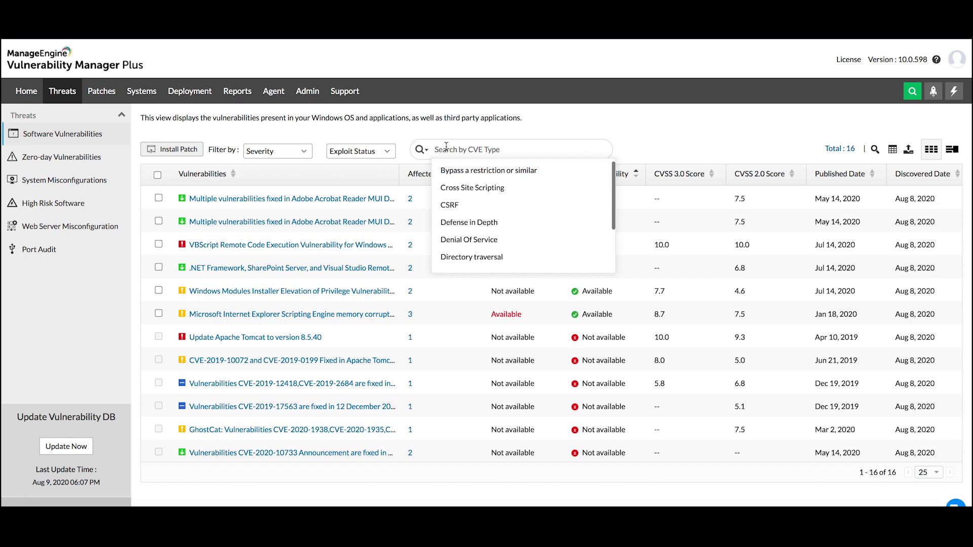
click(450, 284)
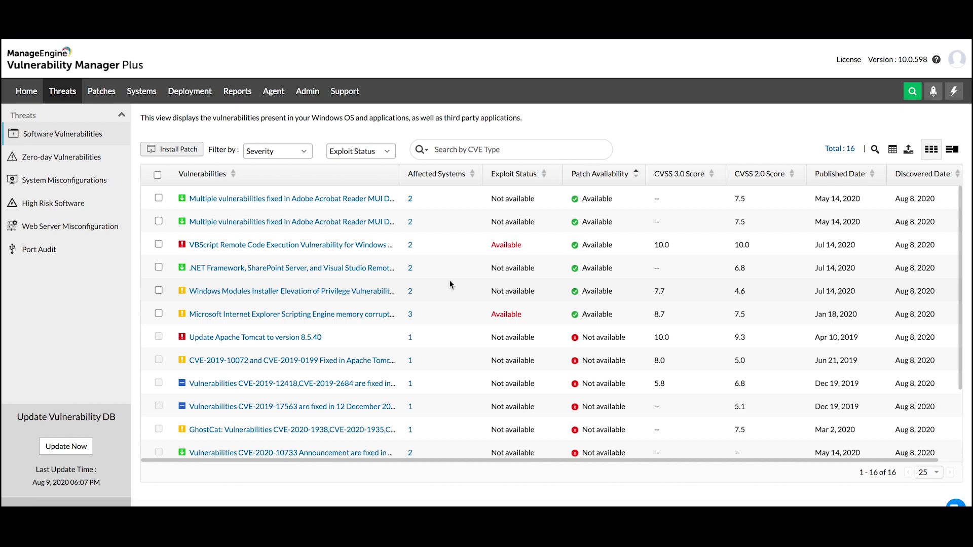
Select the six patchable vulnerabilities and start an Install Patch configuration named MyConfiguration7
click(158, 198)
click(159, 221)
click(159, 244)
click(159, 267)
click(158, 291)
click(159, 314)
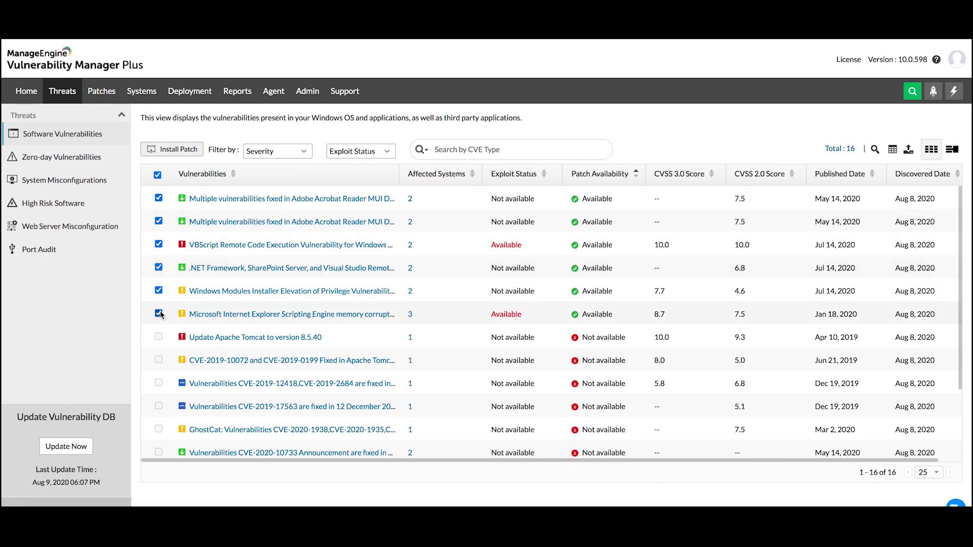
click(168, 150)
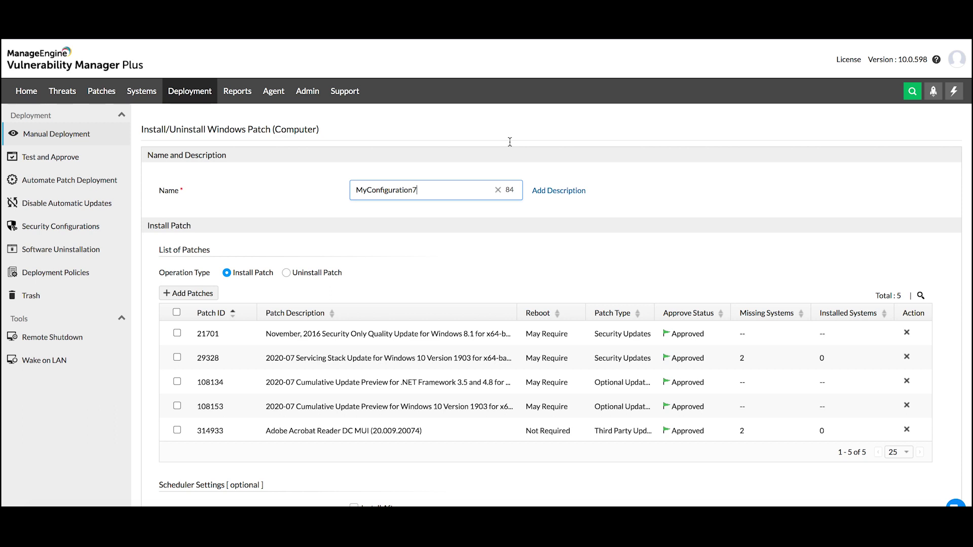
key(ctrl+a)
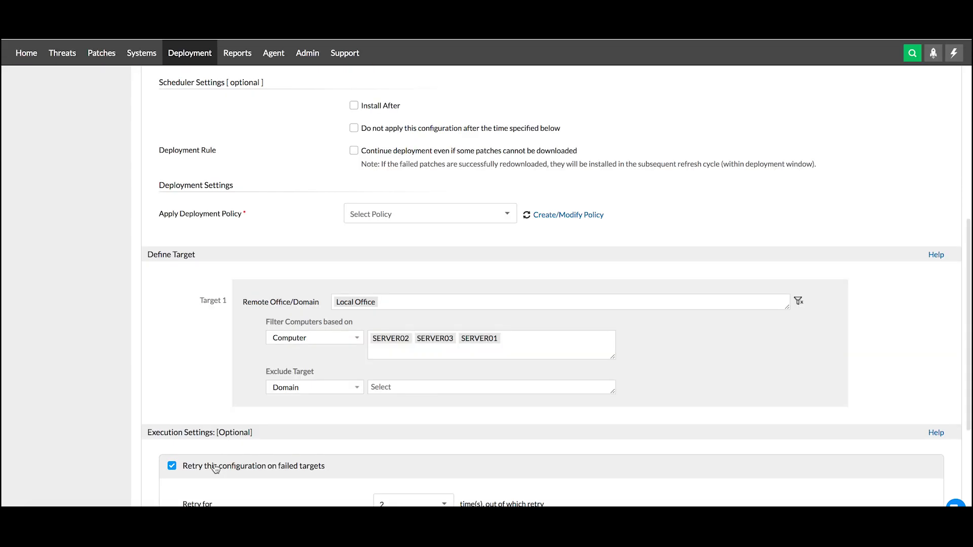
Enable Install After and the do-not-apply-after cutoff, leaving the deployment policy unchanged
click(355, 107)
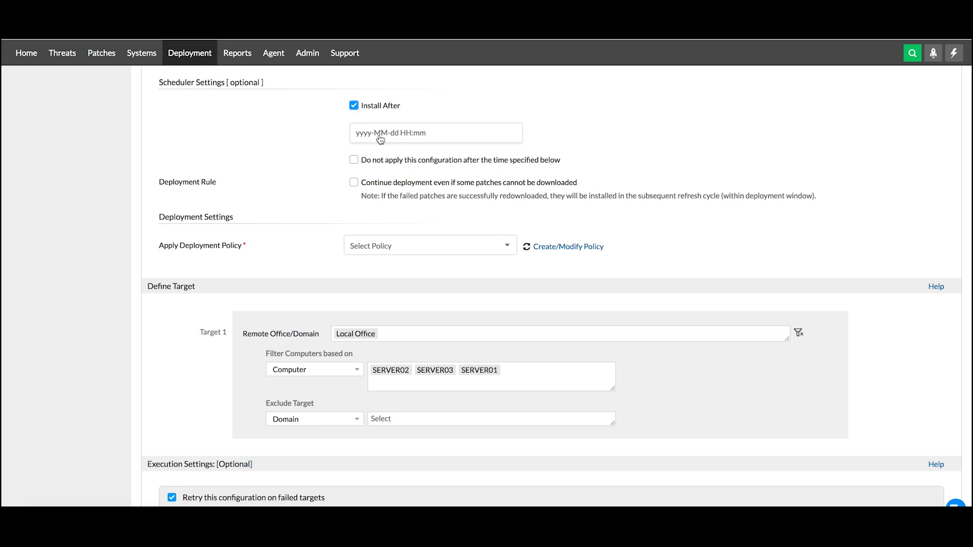
click(354, 160)
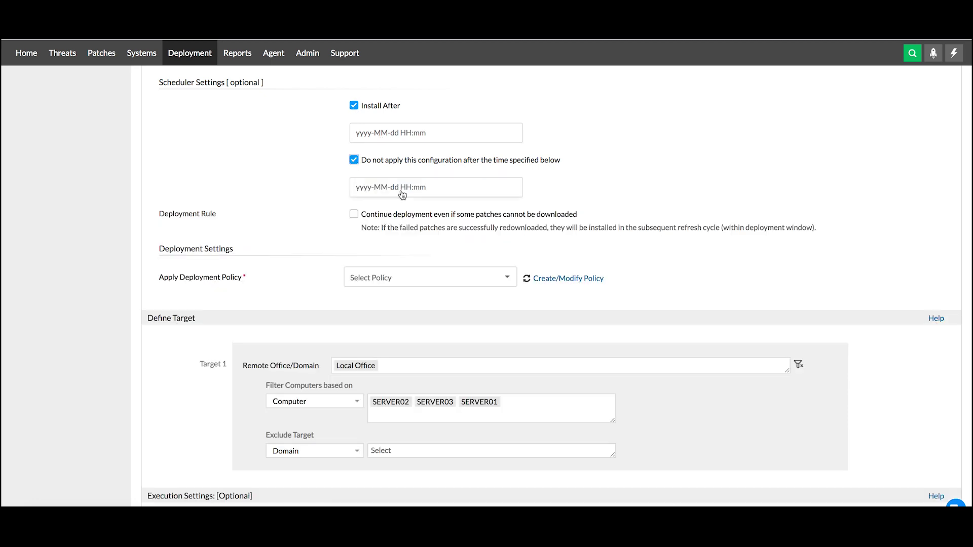
click(395, 284)
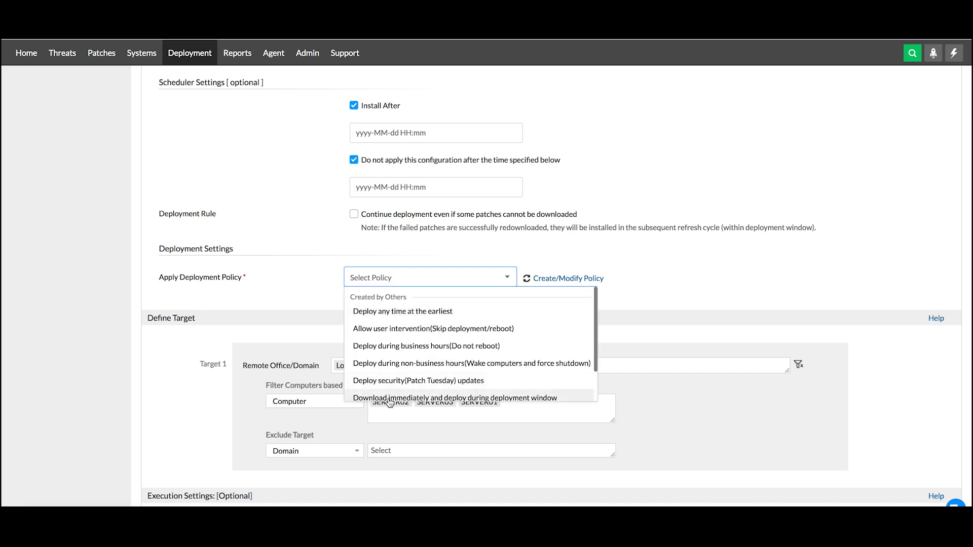
scroll(390, 398, down, 2)
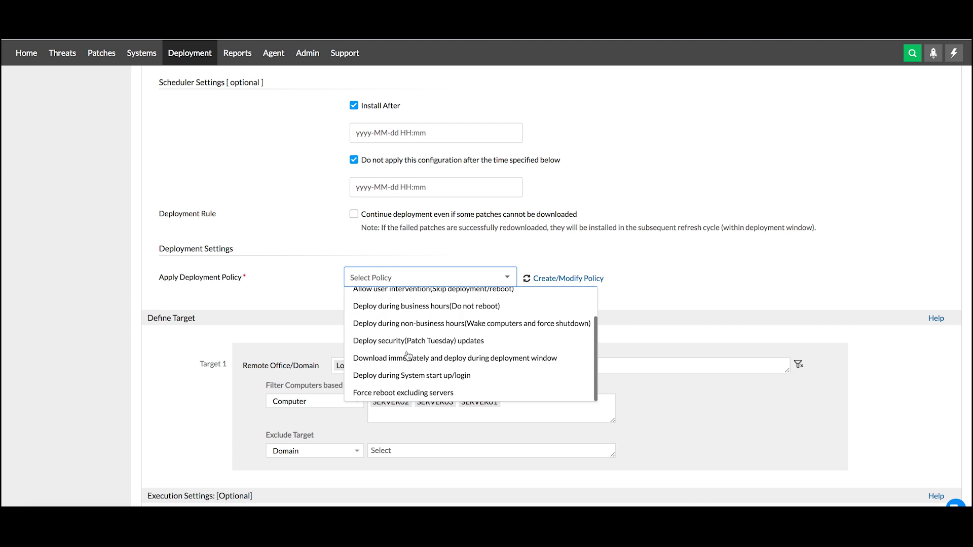
click(530, 283)
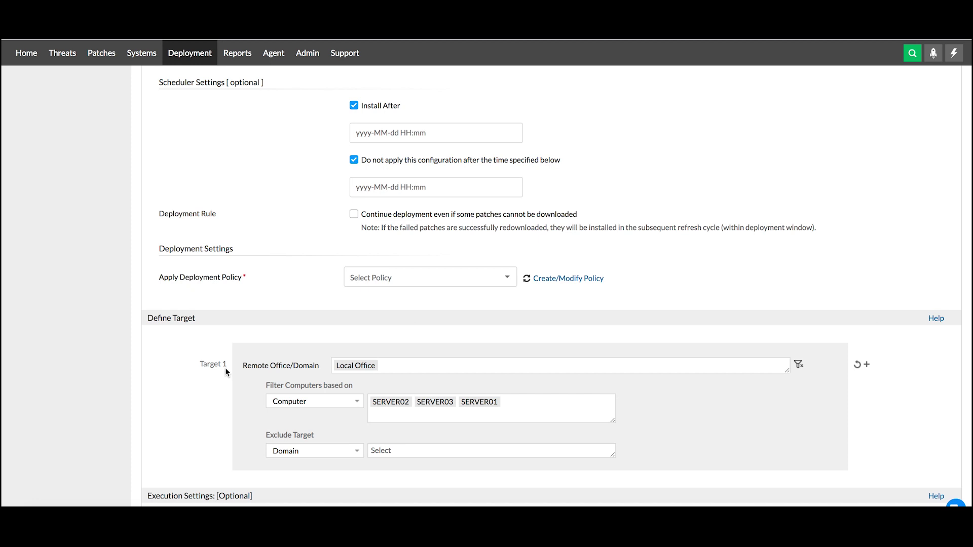
Enable notifications for MyConfiguration7 and deploy it
scroll(226, 372, down, 5)
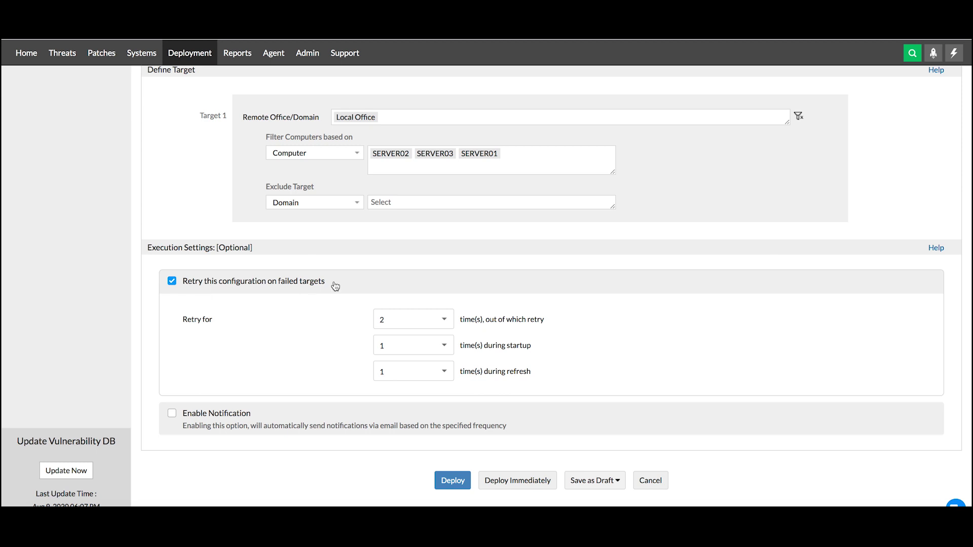
click(262, 420)
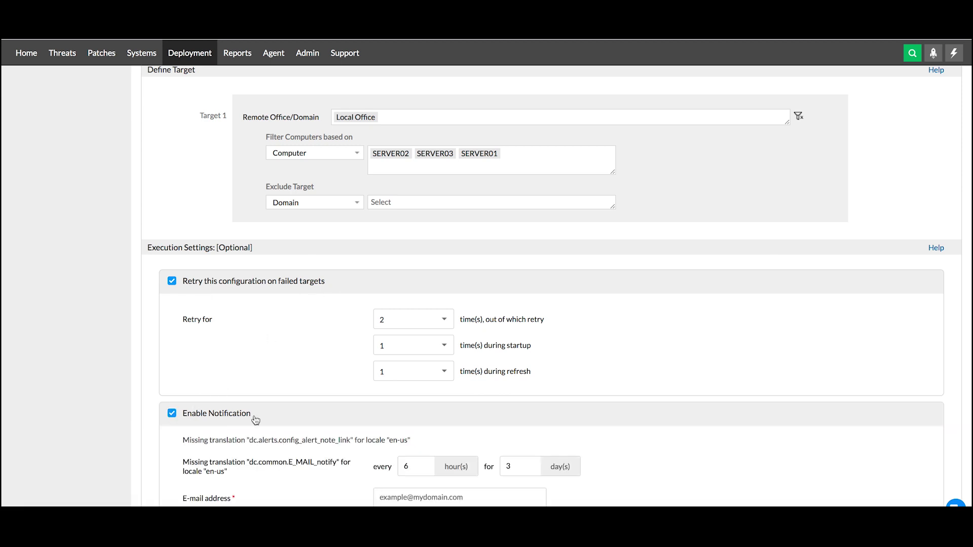
scroll(263, 421, down, 3)
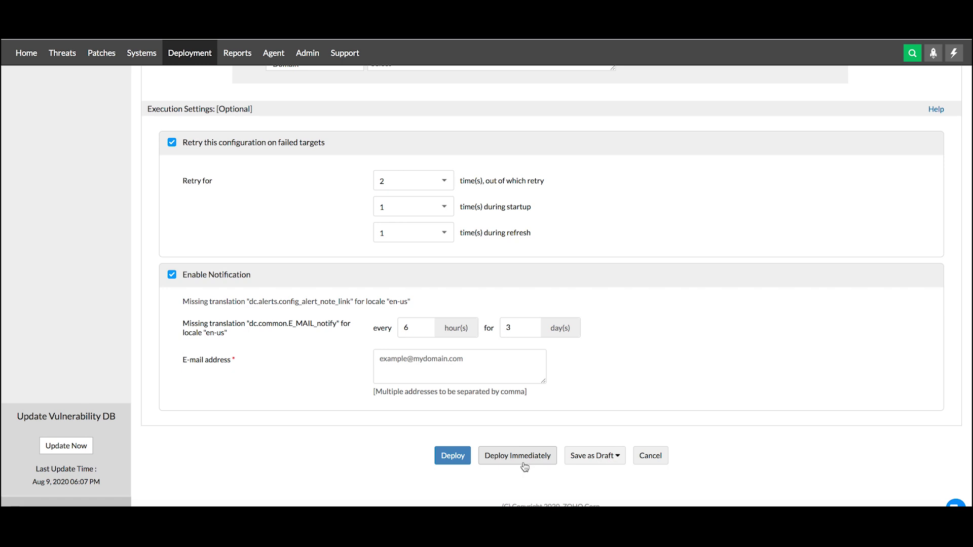
click(446, 462)
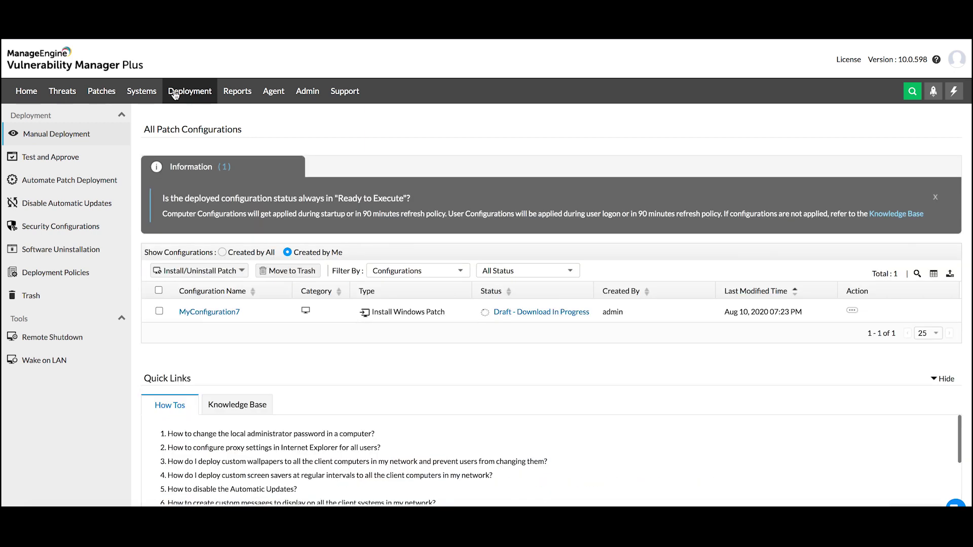
Open MyConfiguration7 from the All Patch Configurations list to view its details
click(206, 314)
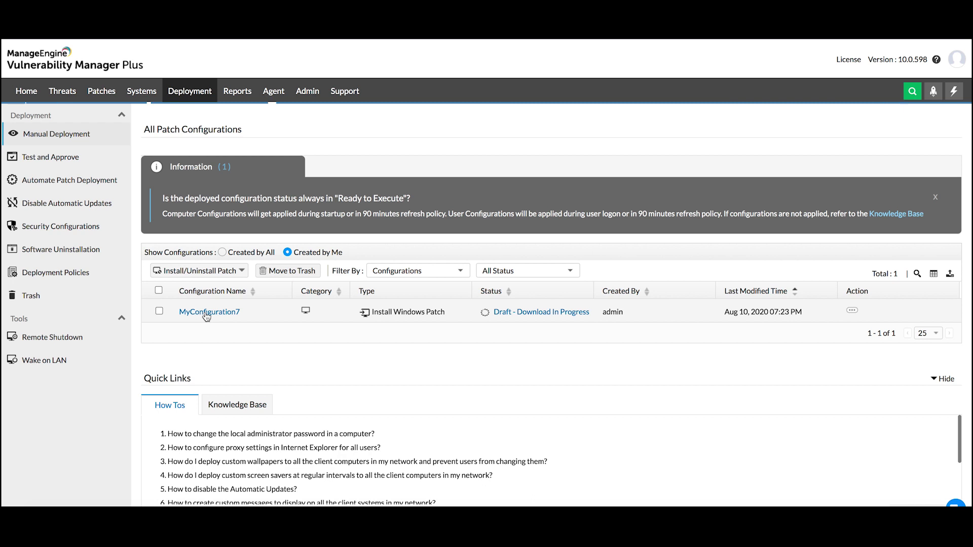